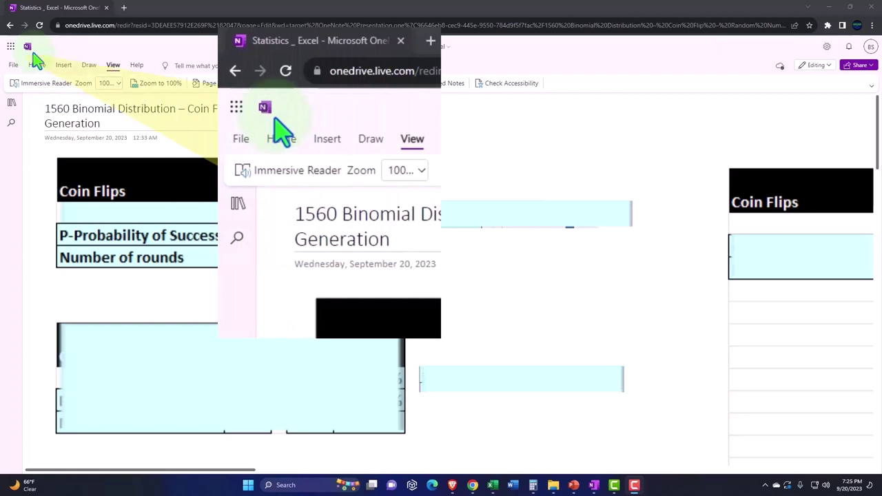
- Show the Statistics _ Excel notebook's sections and pages beside the binomial distribution page
{"action": "left_click", "coordinate": [11, 103]}
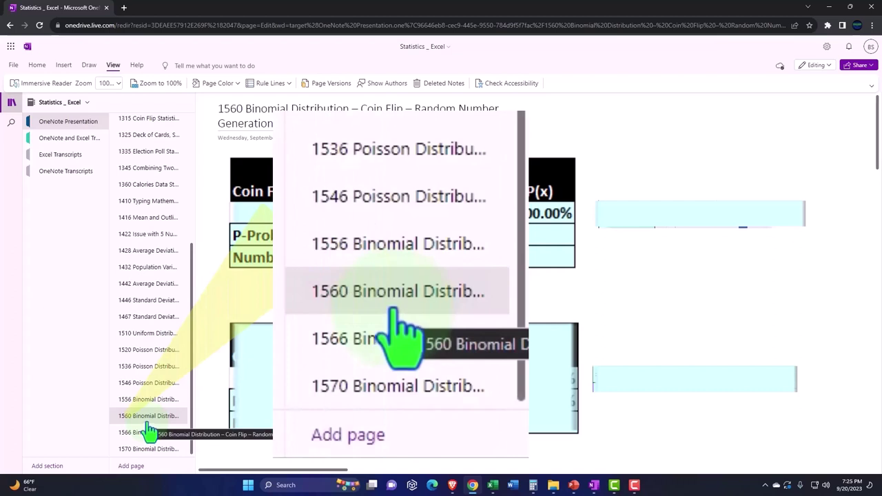
- Read the 1120 Getting a Picture transcript in Immersive Reader, translated into Spanish
{"action": "left_click", "coordinate": [62, 138]}
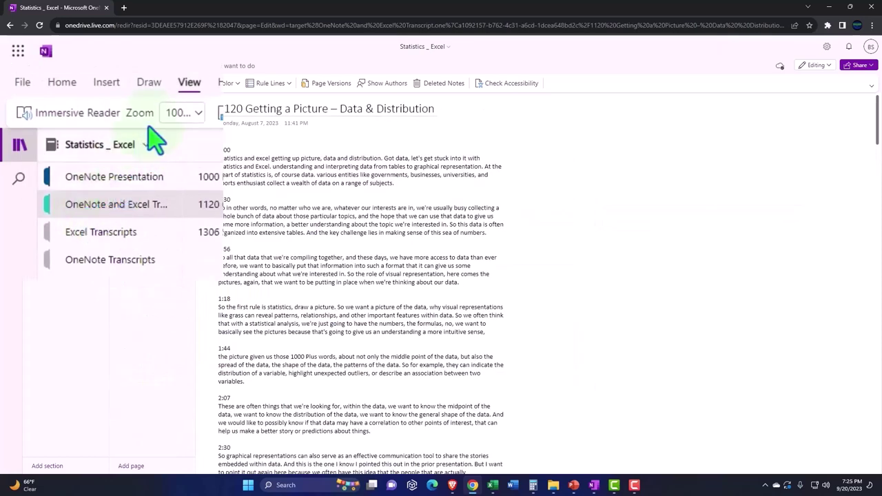
{"action": "left_click", "coordinate": [79, 115]}
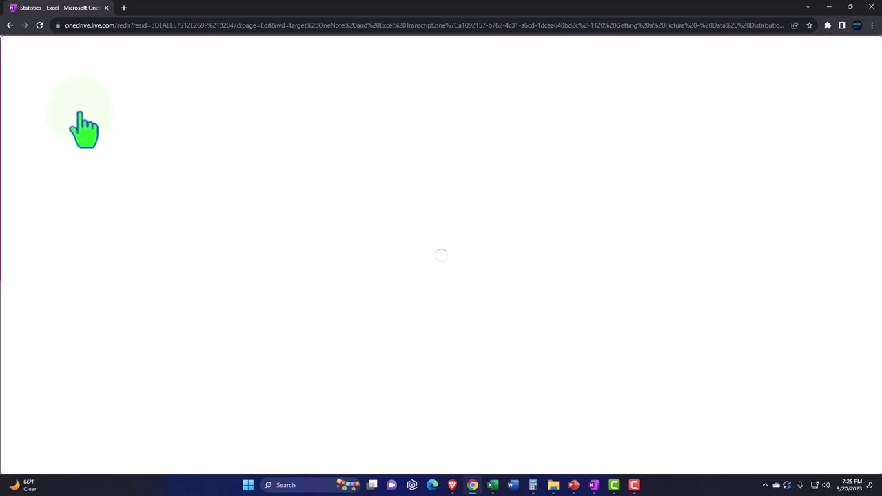
{"action": "left_click", "coordinate": [847, 59]}
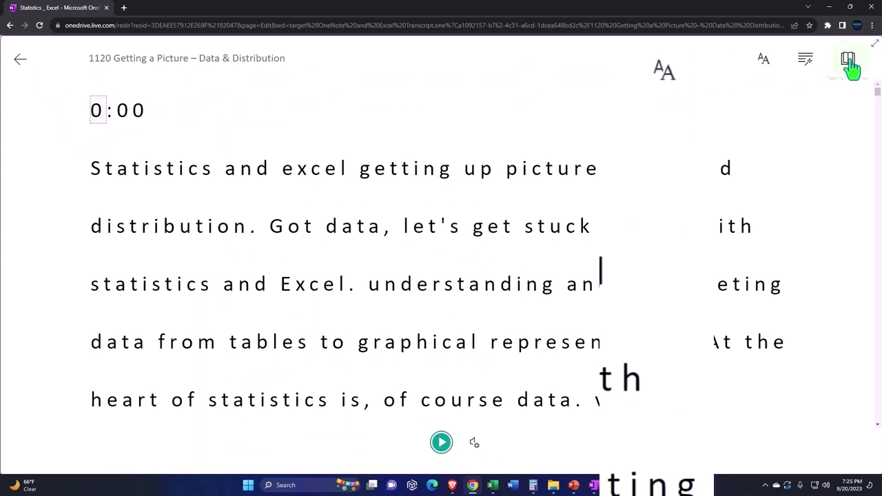
{"action": "left_click", "coordinate": [823, 410]}
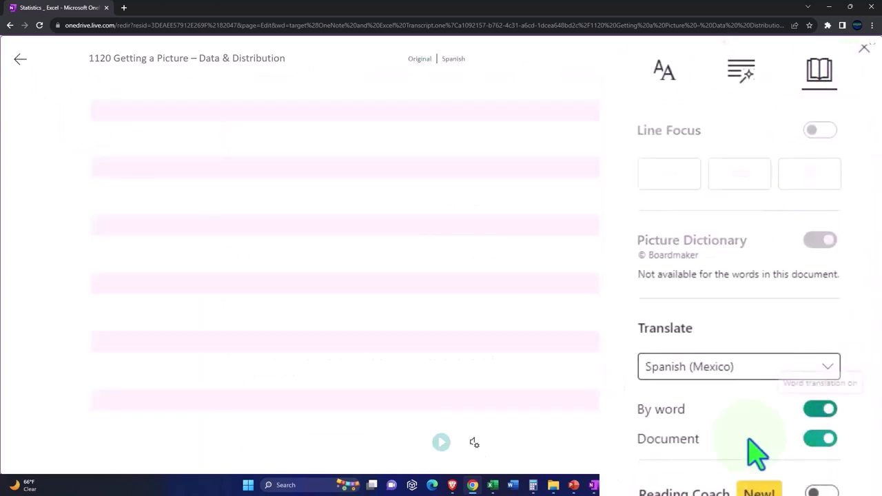
{"action": "scroll", "coordinate": [610, 295], "scroll_direction": "down", "scroll_amount": 1}
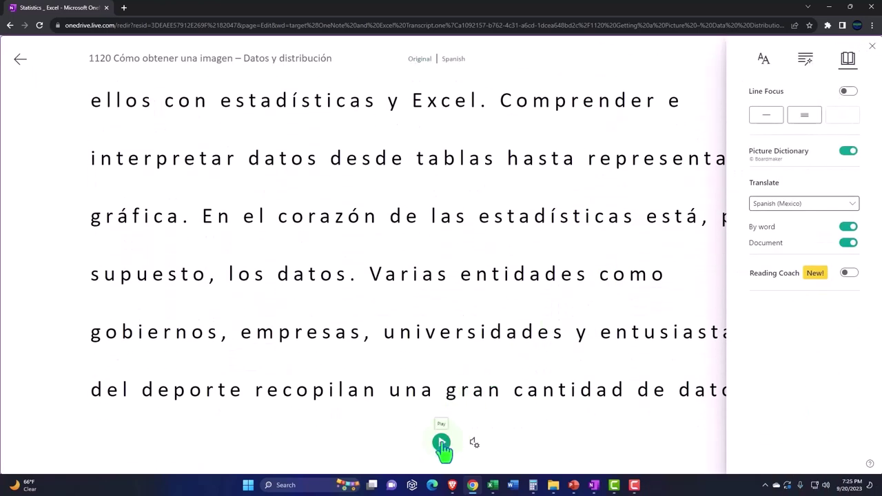
{"action": "scroll", "coordinate": [512, 368], "scroll_direction": "down", "scroll_amount": 7}
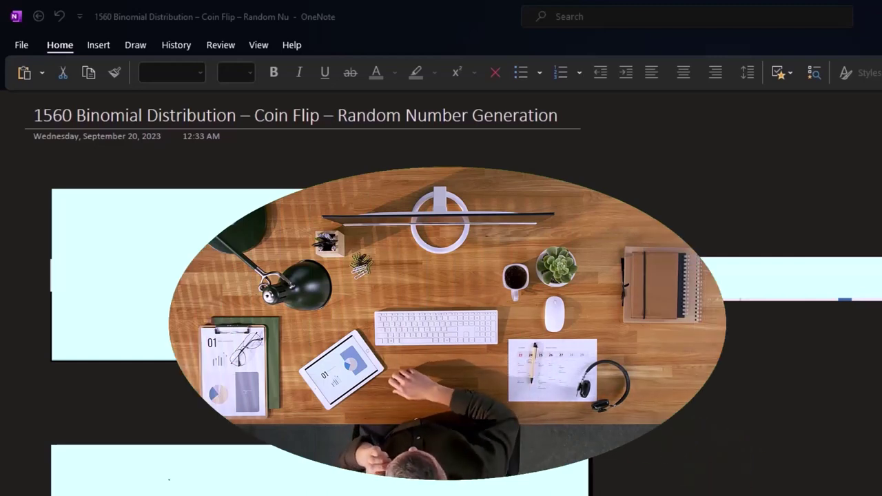
{"action": "left_click", "coordinate": [293, 218]}
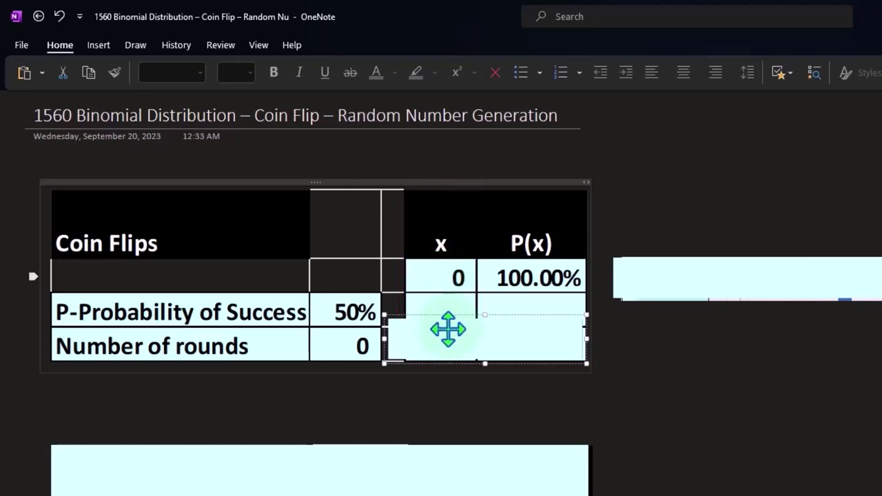
{"action": "left_click", "coordinate": [448, 329]}
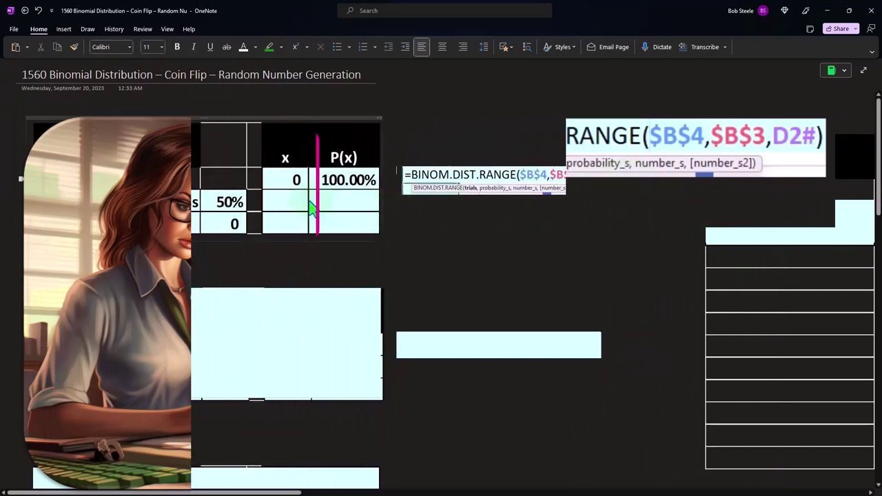
- Shrink and delete the cover image to reveal the 1-round table: 50.00% for x = 0 and 1
{"action": "left_click", "coordinate": [173, 317]}
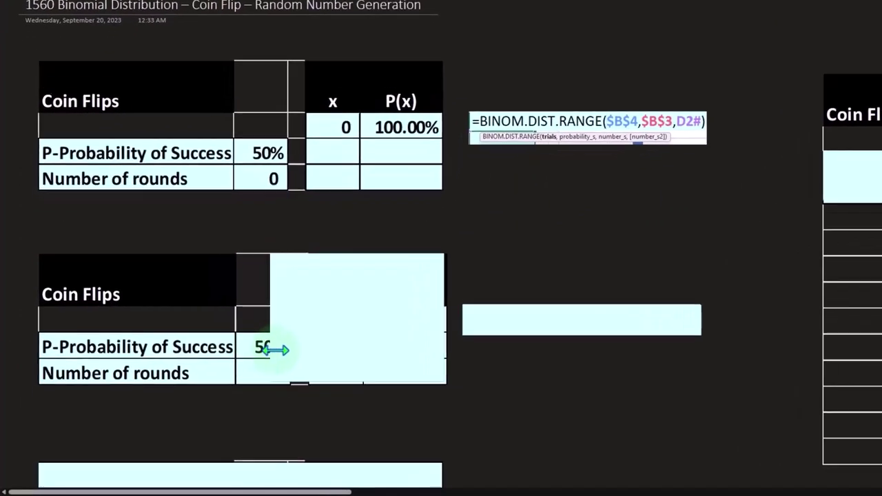
{"action": "left_click_drag", "start_coordinate": [32, 344], "coordinate": [247, 369]}
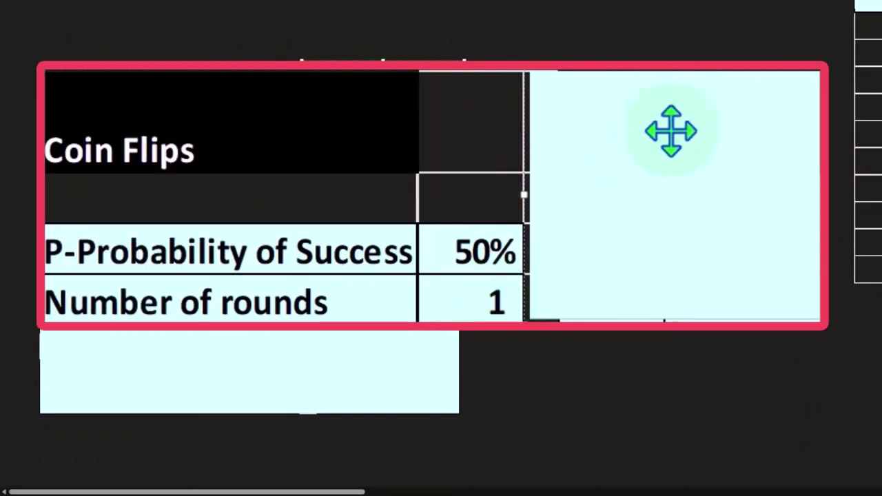
{"action": "key", "text": "Delete"}
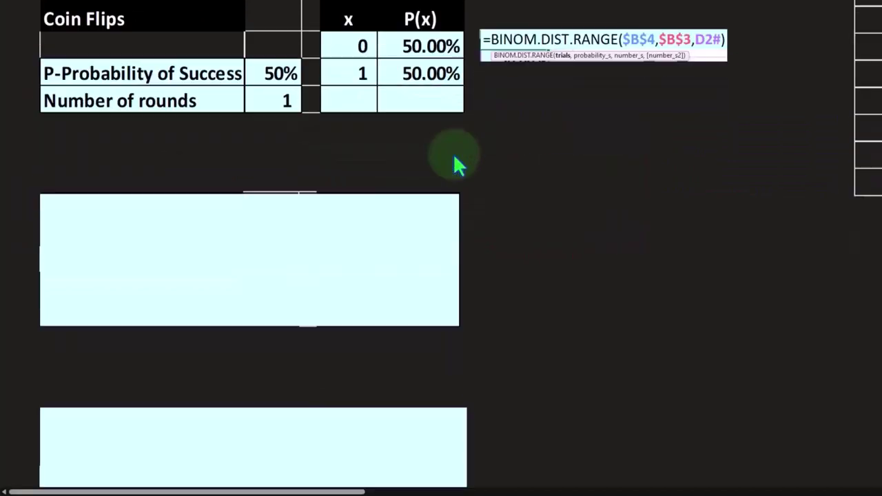
- Delete the light-blue cover to reveal the 2-round table at 25.00%, 50.00% and 25.00%
{"action": "scroll", "coordinate": [310, 169], "scroll_direction": "down", "scroll_amount": 1}
{"action": "left_click", "coordinate": [164, 165]}
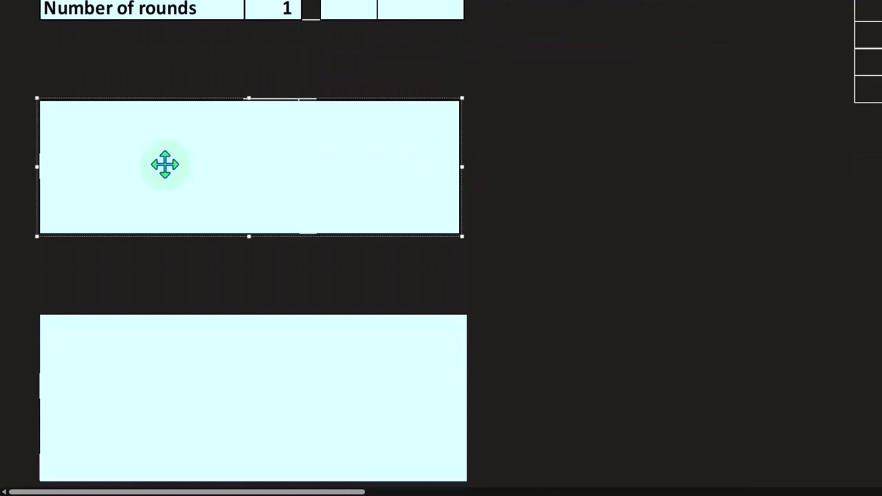
{"action": "key", "text": "Delete"}
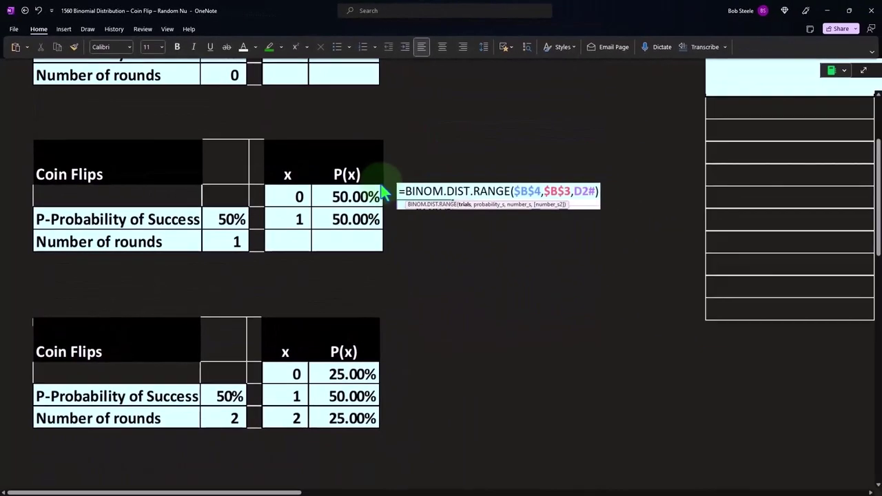
{"action": "scroll", "coordinate": [386, 190], "scroll_direction": "down", "scroll_amount": 7}
- Uncover the 3-round table (12.50%, 37.50%, 37.50%, 12.50%) and check 12.5+37.5 = 50 in Calculator
{"action": "scroll", "coordinate": [385, 191], "scroll_direction": "down", "scroll_amount": 3}
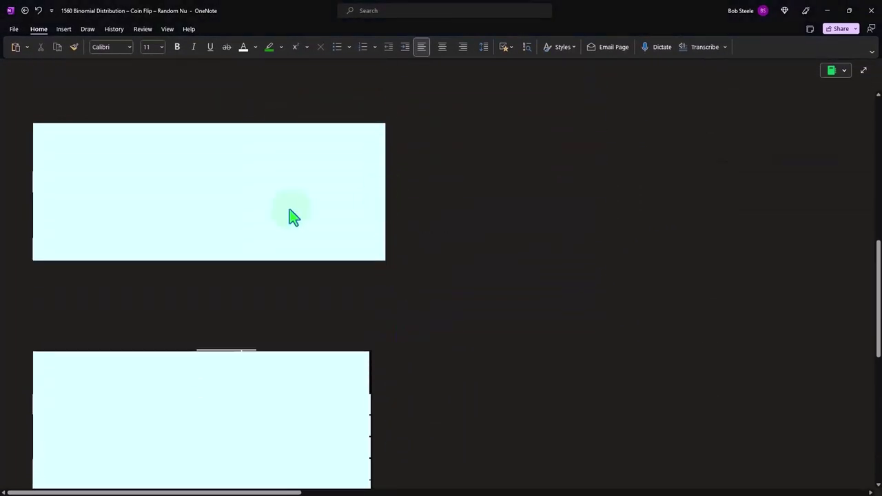
{"action": "left_click", "coordinate": [248, 190]}
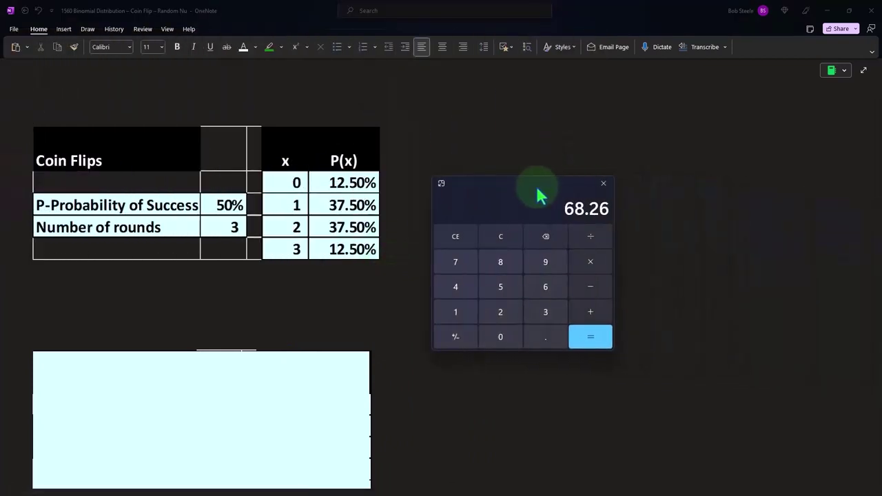
{"action": "left_click_drag", "start_coordinate": [875, 230], "coordinate": [508, 197]}
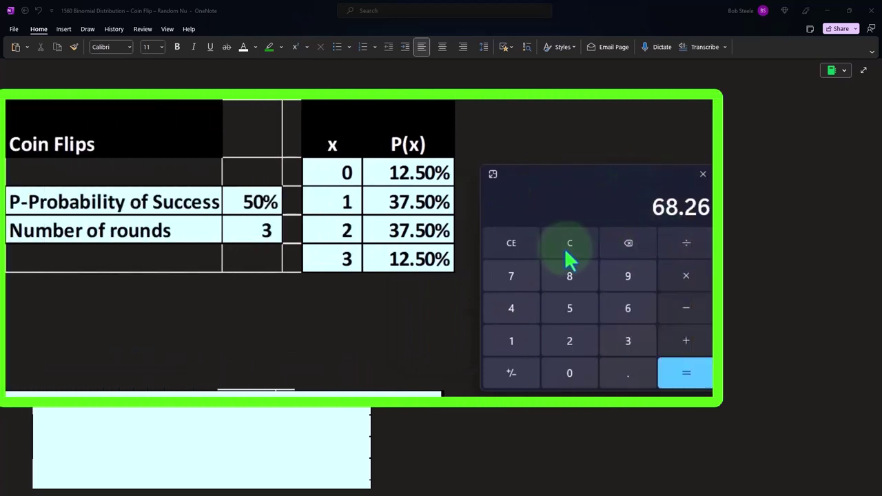
{"action": "left_click", "coordinate": [567, 247]}
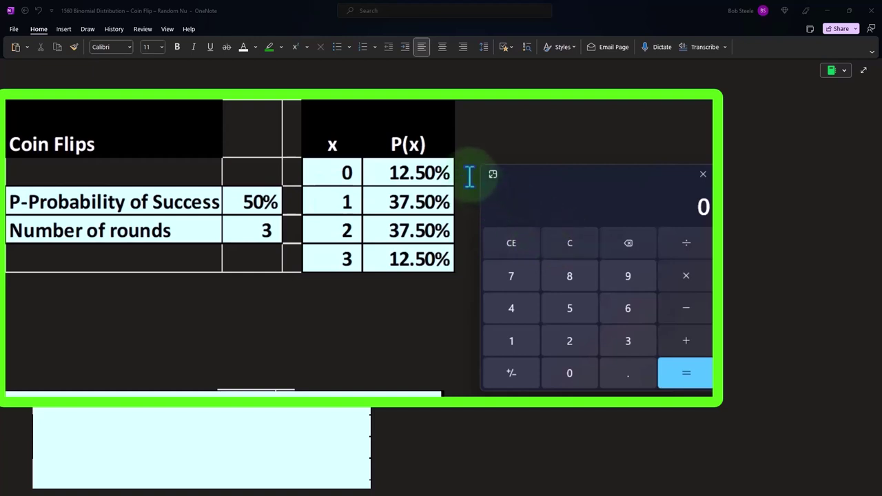
{"action": "type", "text": "12.5+37"}
{"action": "type", "text": ".5"}
{"action": "key", "text": "Return"}
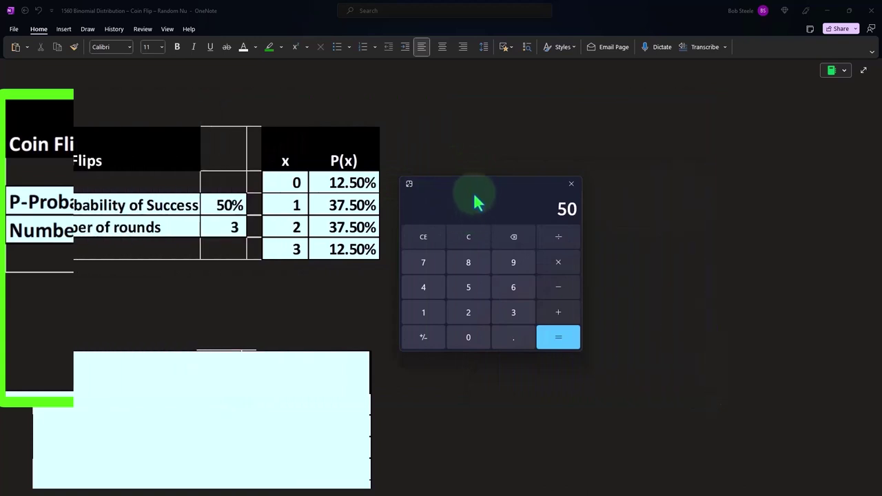
{"action": "left_click", "coordinate": [571, 183]}
- Remove the cyan cover from the 4-round table (6.25%, 25.00%, 37.50%, 25.00%, 6.25%)
{"action": "scroll", "coordinate": [227, 293], "scroll_direction": "down", "scroll_amount": 3}
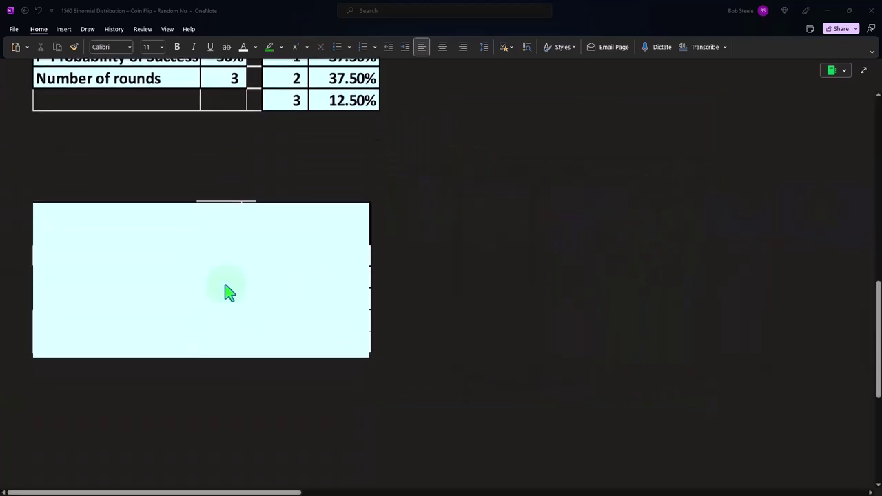
{"action": "left_click", "coordinate": [229, 293]}
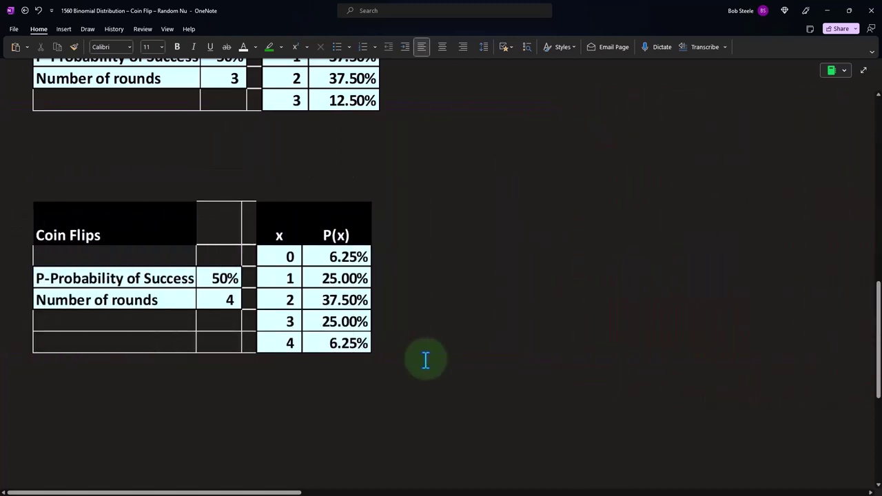
{"action": "scroll", "coordinate": [425, 359], "scroll_direction": "up", "scroll_amount": 2}
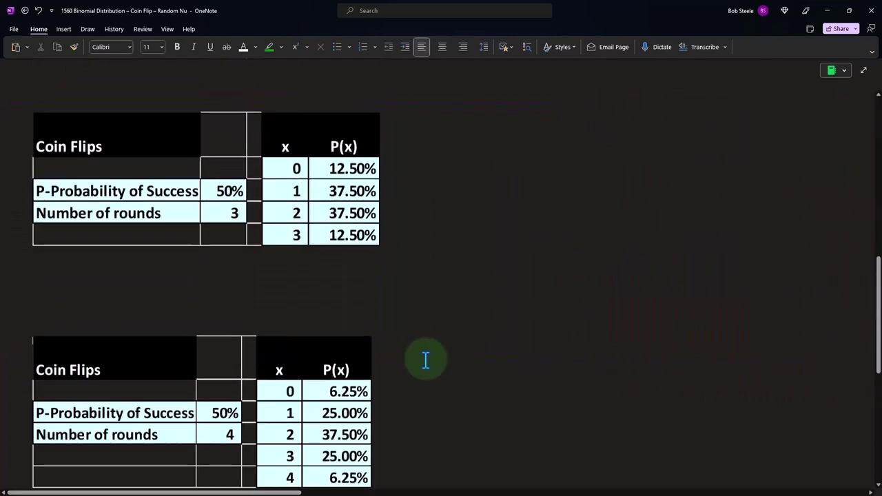
{"action": "scroll", "coordinate": [426, 359], "scroll_direction": "up", "scroll_amount": 6}
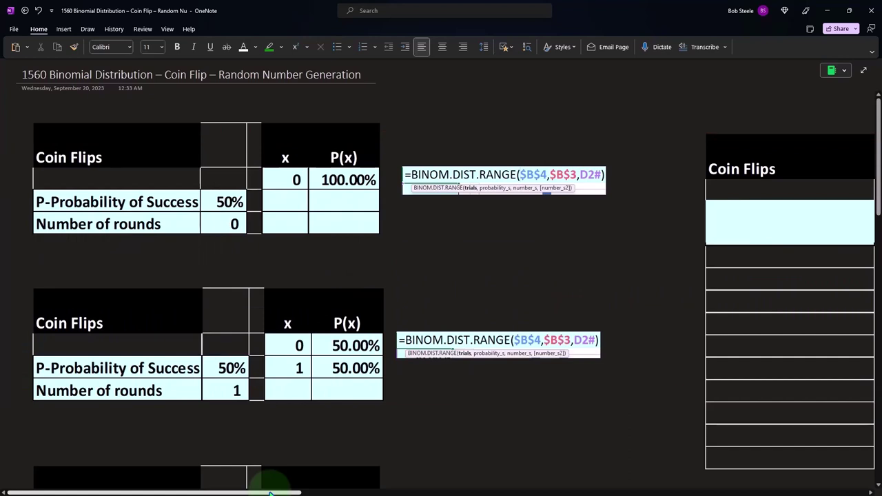
- Bring up the 12-round Coin Flips table, x 0–12 with P(x) peaking at 22.56% for x = 6
{"action": "left_click_drag", "start_coordinate": [270, 493], "coordinate": [474, 493]}
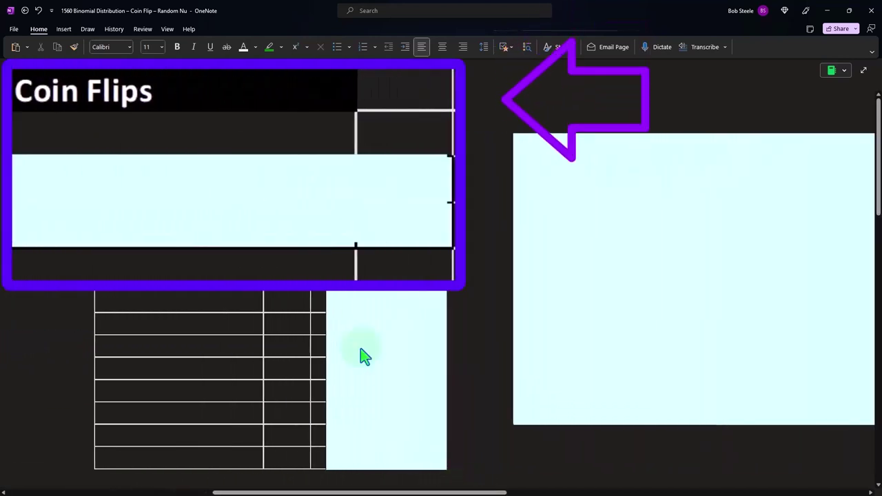
{"action": "left_click", "coordinate": [258, 221]}
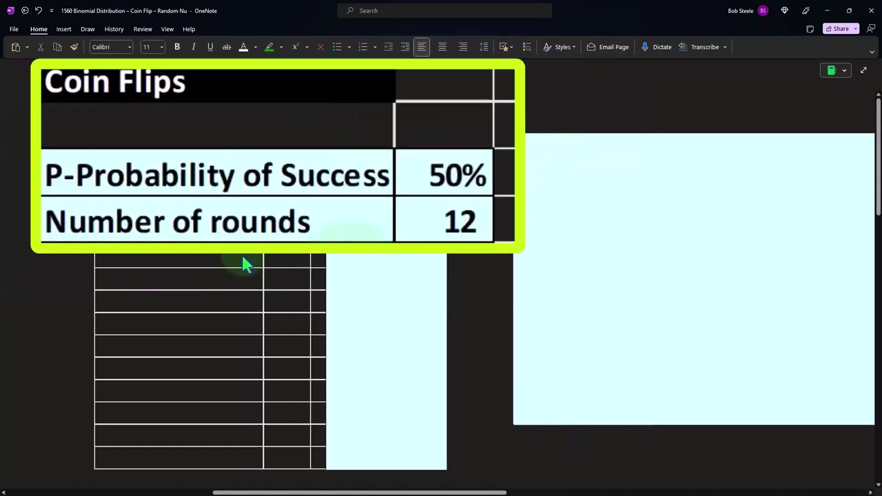
{"action": "left_click", "coordinate": [367, 248]}
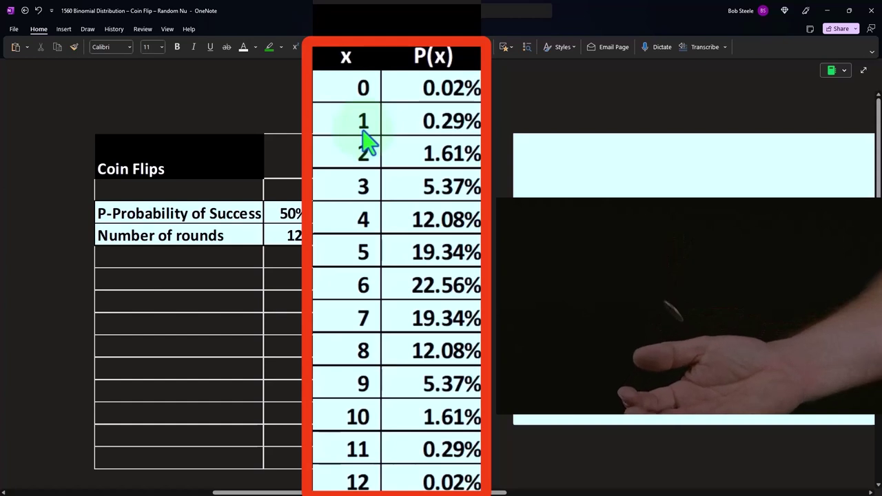
{"action": "scroll", "coordinate": [398, 228], "scroll_direction": "down", "scroll_amount": 3}
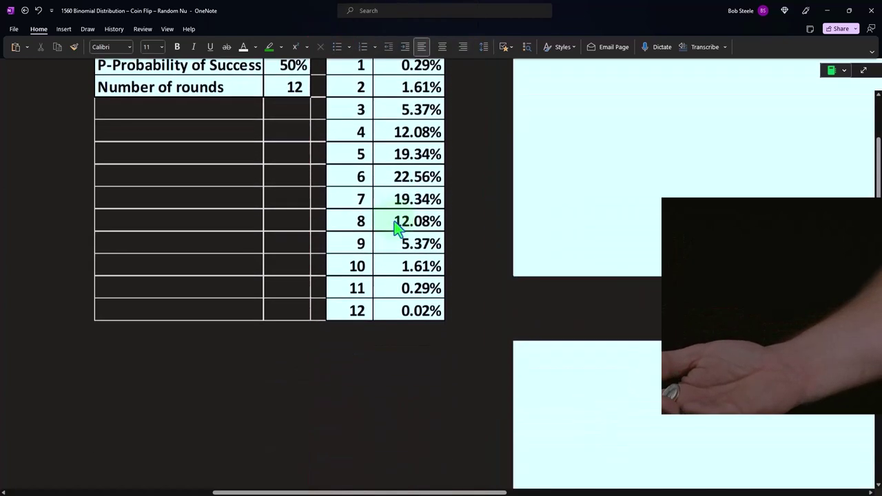
{"action": "scroll", "coordinate": [398, 228], "scroll_direction": "up", "scroll_amount": 3}
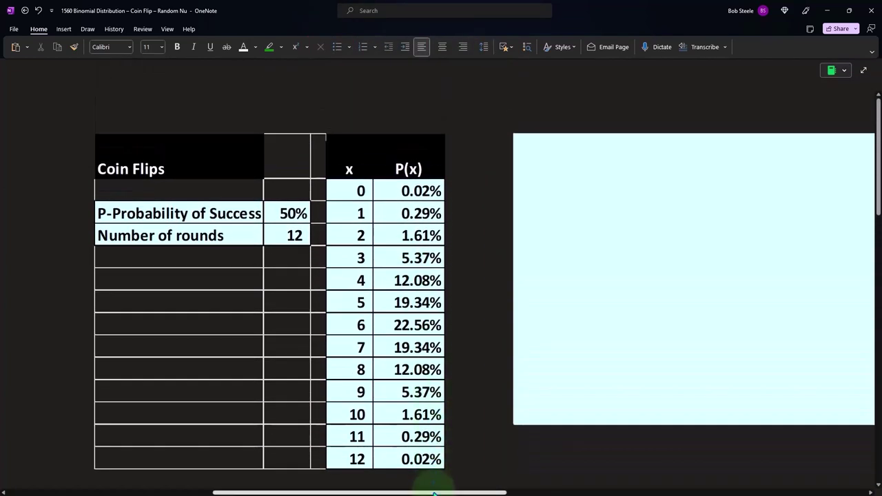
- Move across to the P(x) column chart beside the 12-round table
{"action": "left_click_drag", "start_coordinate": [434, 494], "coordinate": [454, 494]}
{"action": "left_click", "coordinate": [582, 234]}
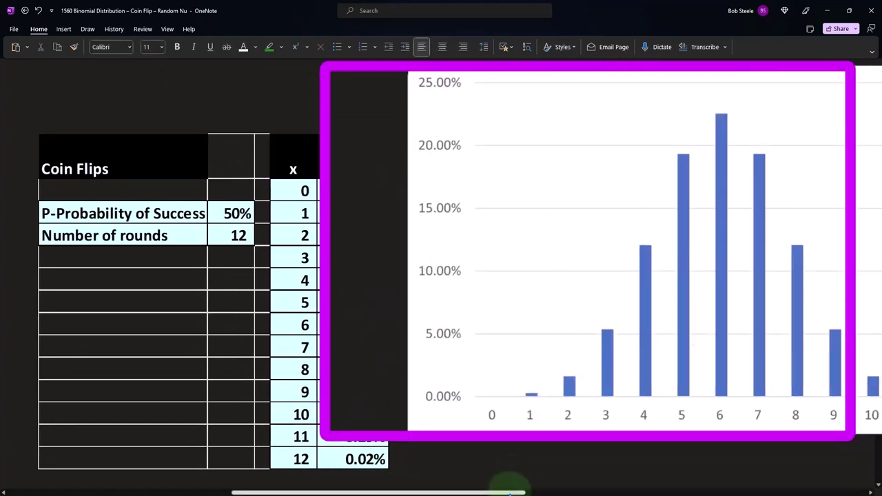
{"action": "left_click_drag", "start_coordinate": [510, 493], "coordinate": [550, 494]}
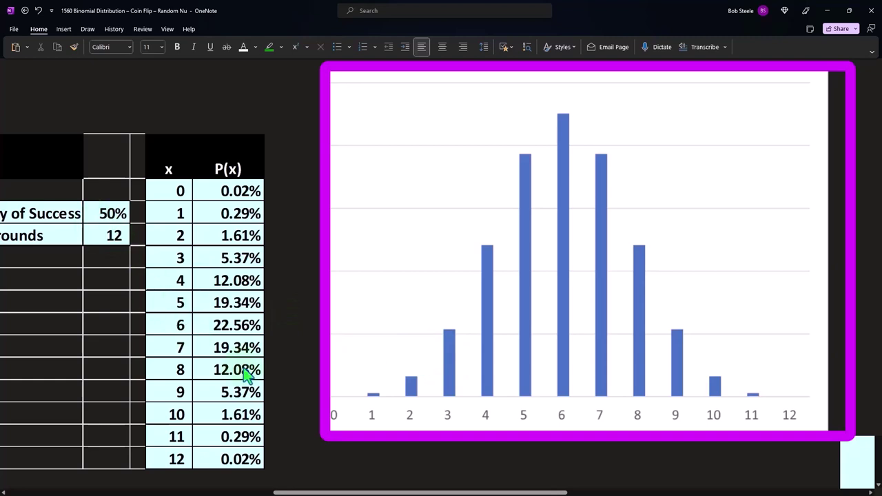
{"action": "left_click_drag", "start_coordinate": [335, 492], "coordinate": [311, 492]}
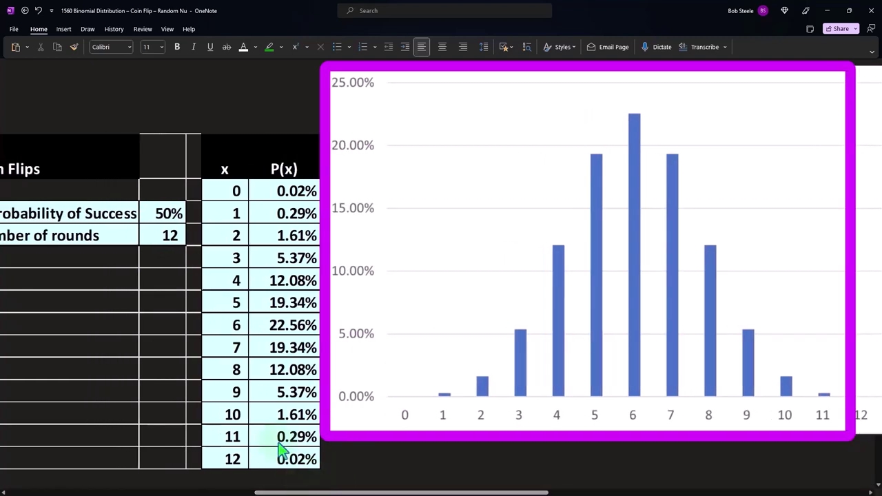
{"action": "scroll", "coordinate": [299, 398], "scroll_direction": "right", "scroll_amount": 2}
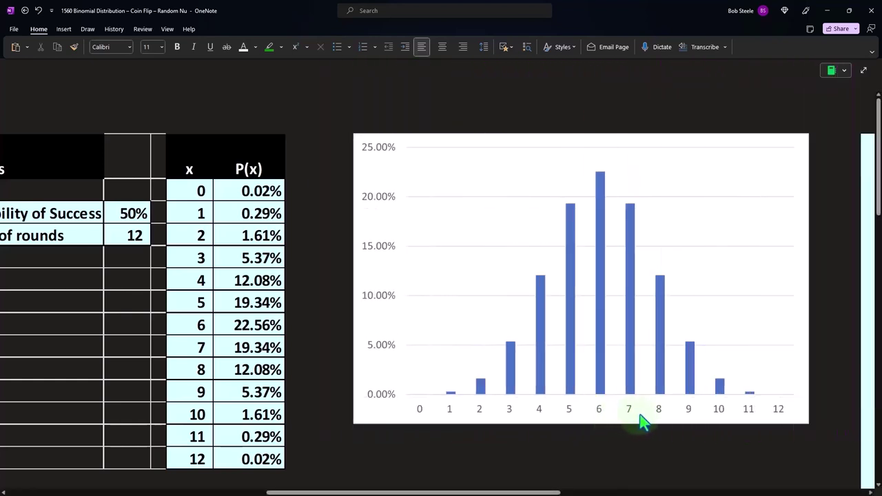
- Select the P(x) line chart below the bar chart, then move on toward the blank panels
{"action": "scroll", "coordinate": [591, 400], "scroll_direction": "down", "scroll_amount": 3}
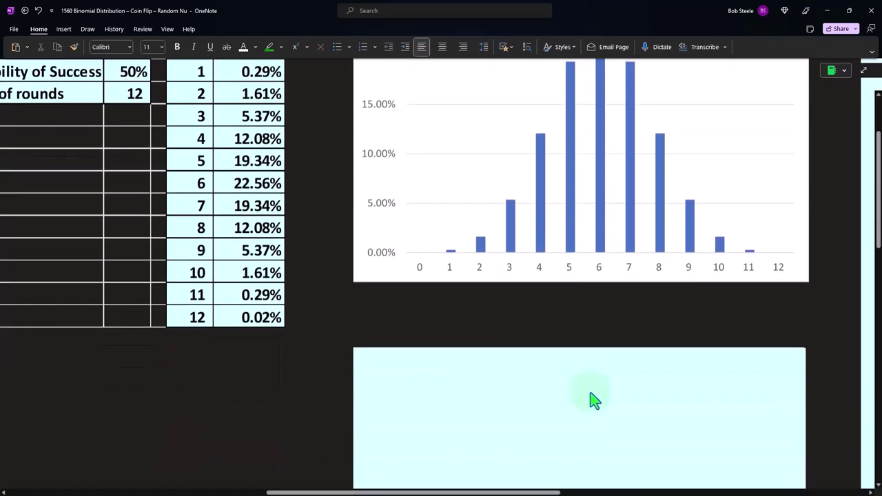
{"action": "left_click", "coordinate": [502, 411]}
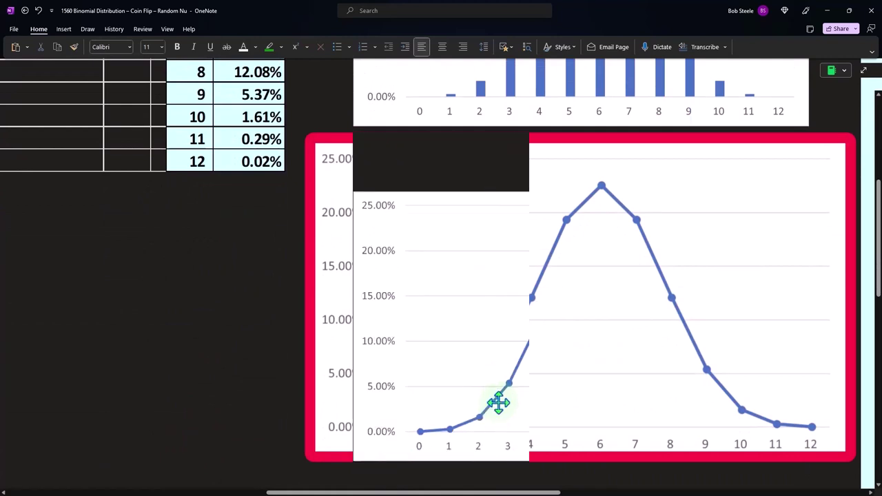
{"action": "scroll", "coordinate": [498, 403], "scroll_direction": "up", "scroll_amount": 2}
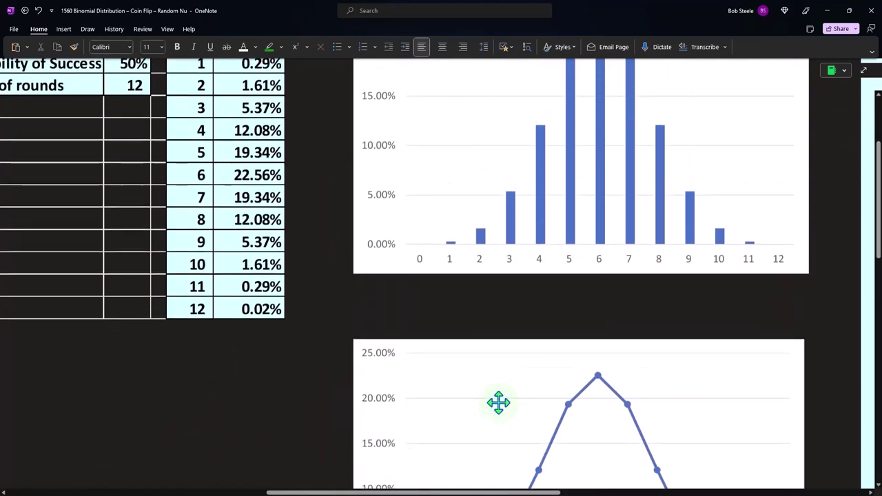
{"action": "scroll", "coordinate": [498, 402], "scroll_direction": "up", "scroll_amount": 2}
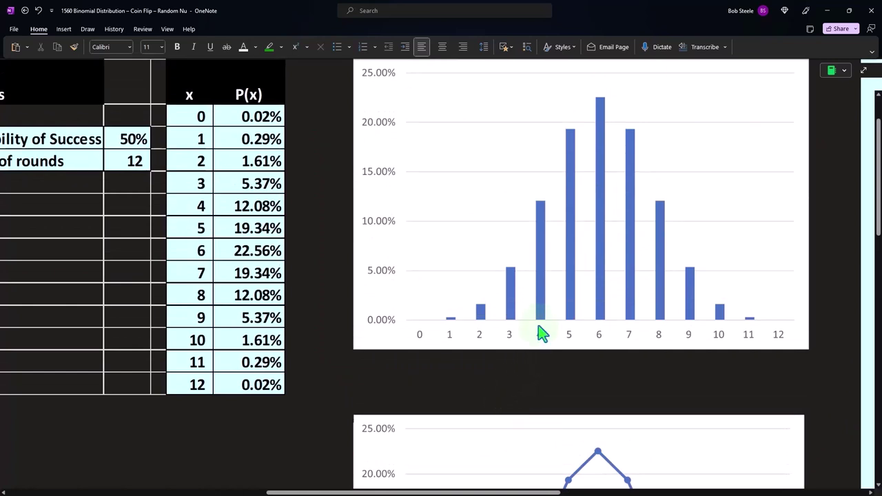
{"action": "left_click_drag", "start_coordinate": [507, 494], "coordinate": [679, 492]}
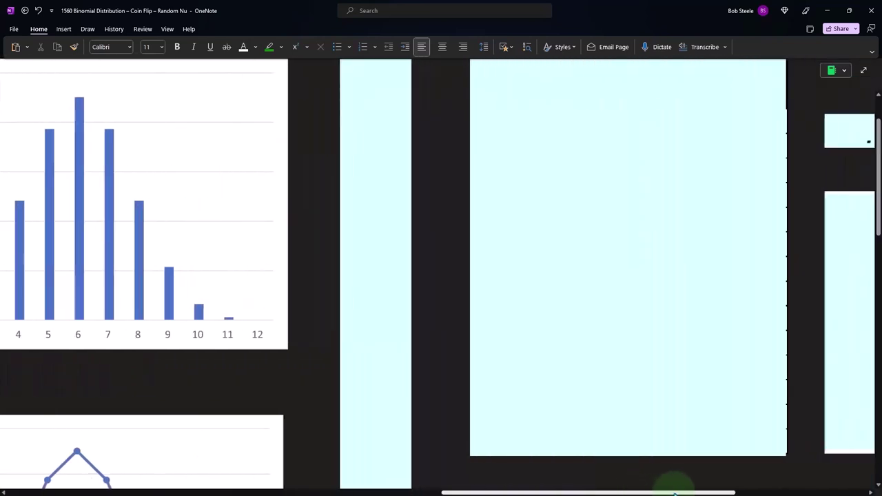
- Select the narrow block and bring the simulated coin-flip Outcomes column into view
{"action": "scroll", "coordinate": [457, 390], "scroll_direction": "up", "scroll_amount": 1}
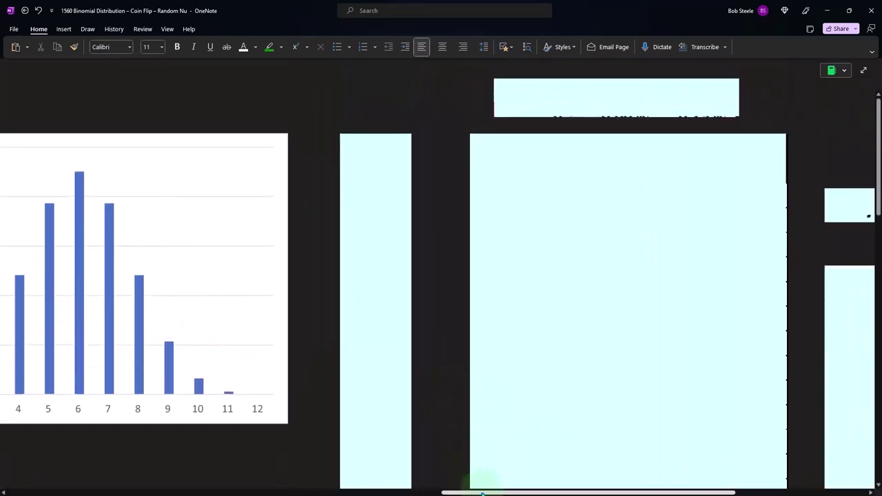
{"action": "scroll", "coordinate": [400, 411], "scroll_direction": "right", "scroll_amount": 3}
{"action": "left_click", "coordinate": [234, 199]}
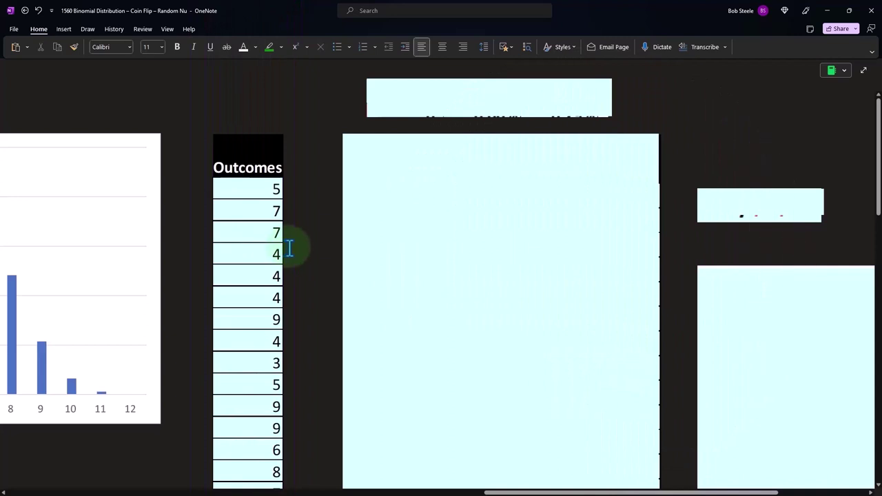
{"action": "left_click_drag", "start_coordinate": [497, 492], "coordinate": [247, 492]}
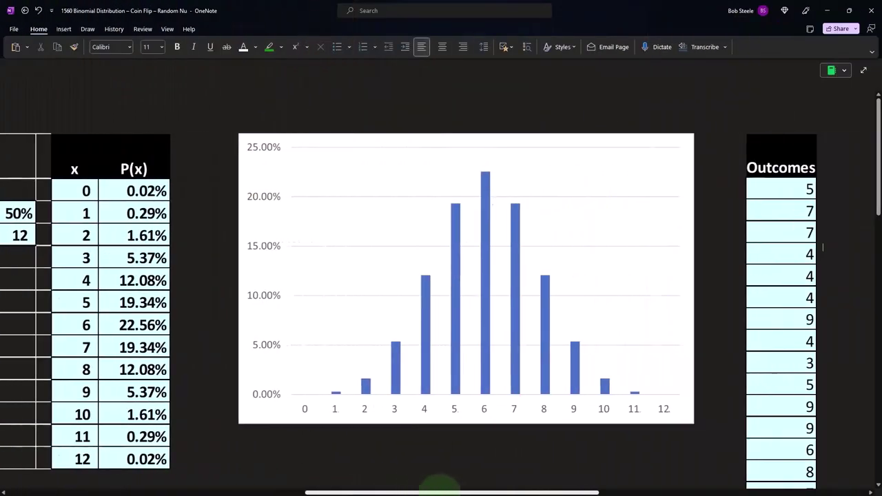
{"action": "left_click_drag", "start_coordinate": [439, 492], "coordinate": [544, 492]}
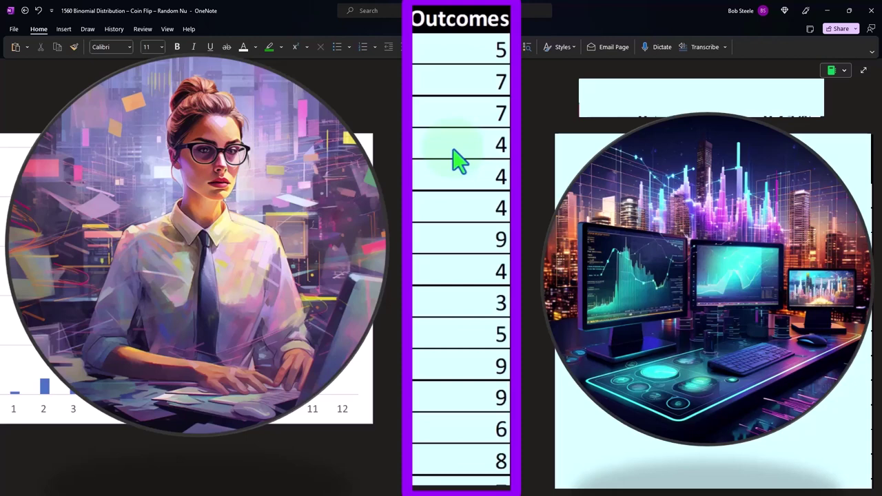
- Browse the Outcomes list to show the =FREQUENCY(P2:P1001,R2:R13) formula above it
{"action": "scroll", "coordinate": [460, 161], "scroll_direction": "down", "scroll_amount": 3}
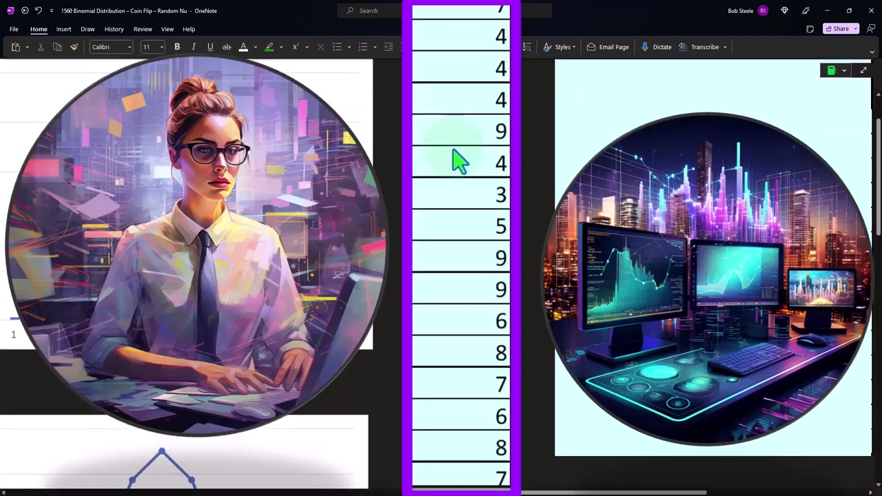
{"action": "scroll", "coordinate": [460, 161], "scroll_direction": "up", "scroll_amount": 4}
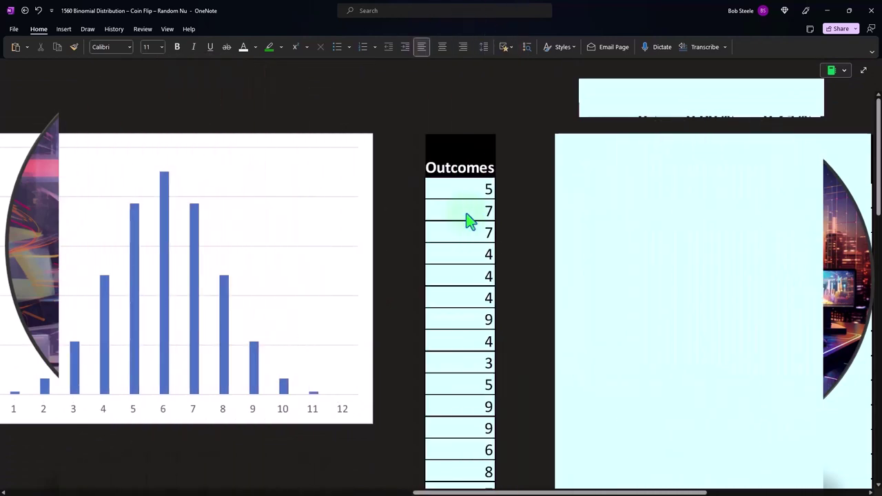
{"action": "left_click_drag", "start_coordinate": [532, 492], "coordinate": [612, 492]}
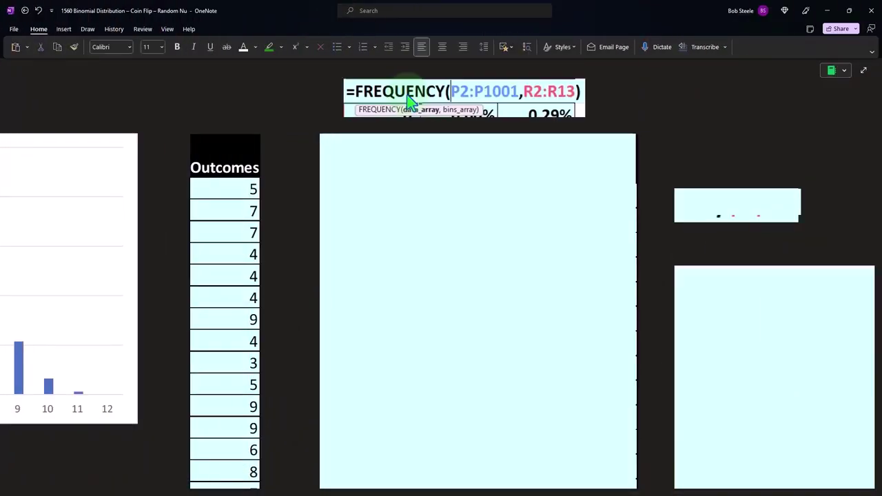
- Select the frequency table block and widen the embedded sheet to reveal the % of Total column
{"action": "left_click", "coordinate": [397, 225]}
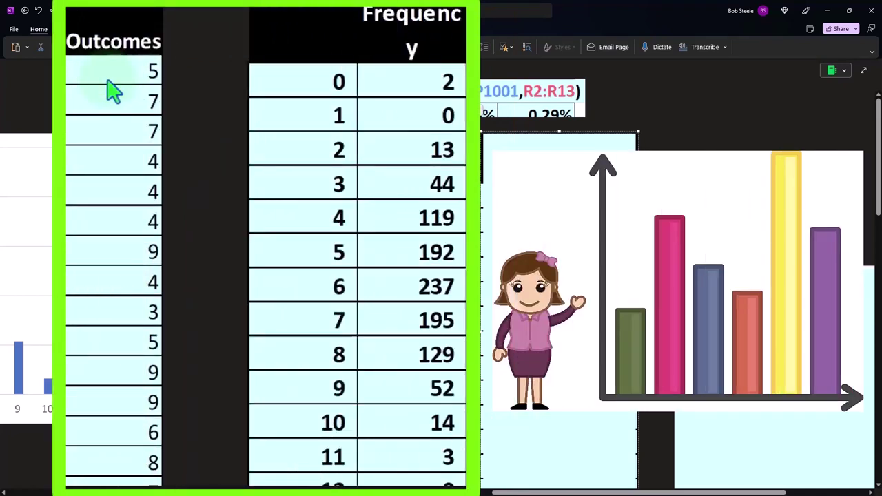
{"action": "scroll", "coordinate": [412, 241], "scroll_direction": "down", "scroll_amount": 5}
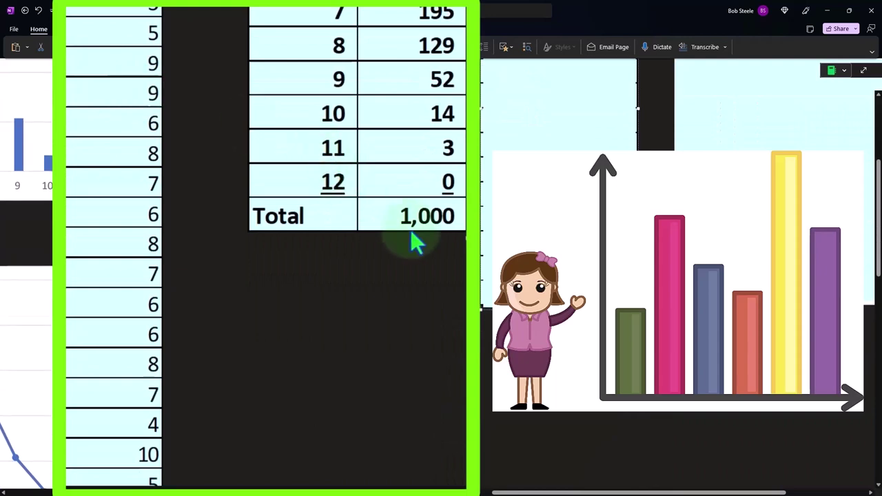
{"action": "scroll", "coordinate": [412, 238], "scroll_direction": "up", "scroll_amount": 7}
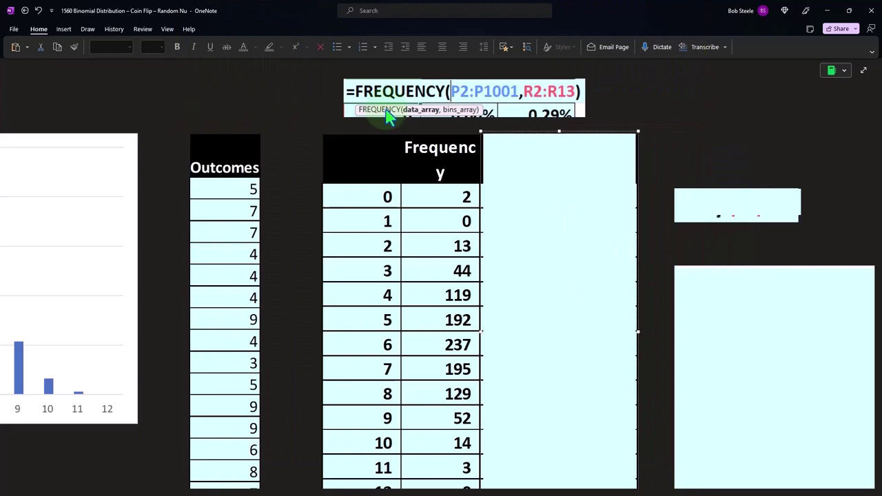
{"action": "scroll", "coordinate": [389, 117], "scroll_direction": "down", "scroll_amount": 2}
{"action": "scroll", "coordinate": [398, 137], "scroll_direction": "down", "scroll_amount": 2}
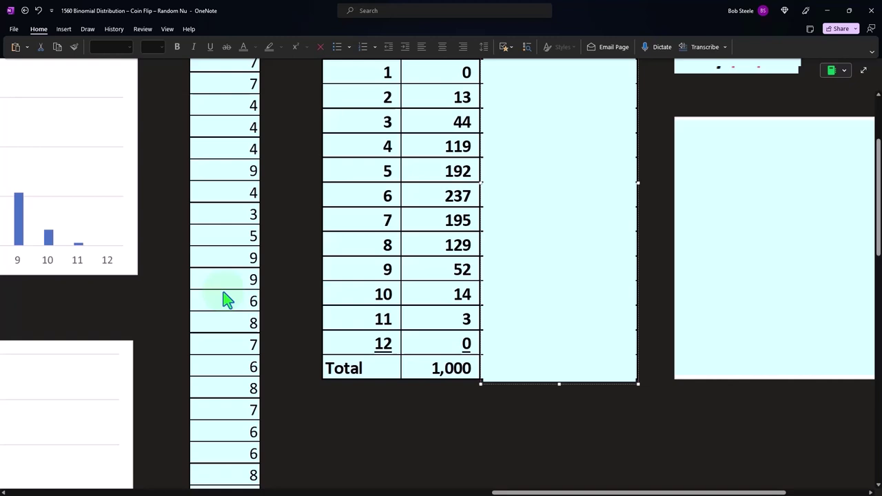
{"action": "scroll", "coordinate": [228, 300], "scroll_direction": "up", "scroll_amount": 2}
{"action": "scroll", "coordinate": [388, 319], "scroll_direction": "up", "scroll_amount": 2}
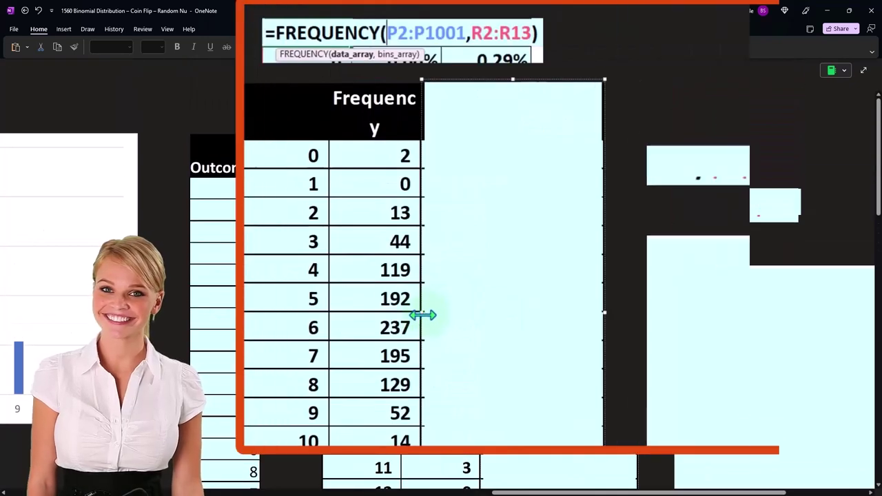
{"action": "left_click_drag", "start_coordinate": [422, 315], "coordinate": [515, 315]}
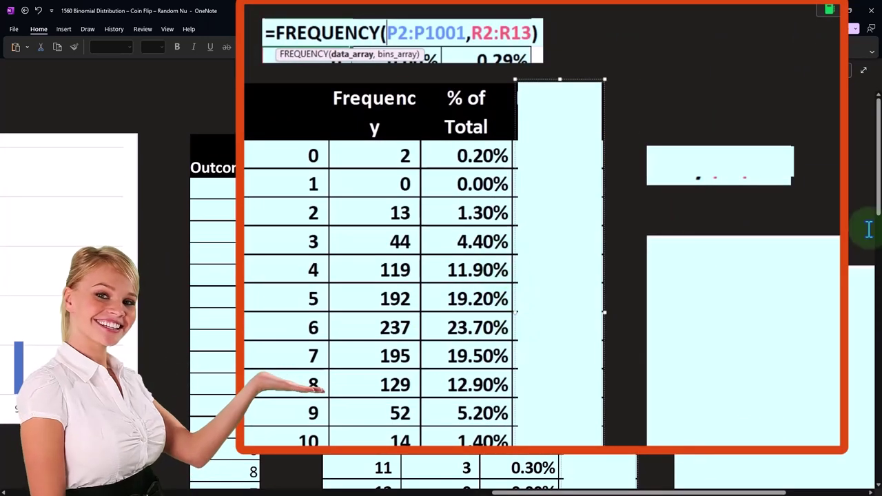
- In Windows Calculator, compute 119/100 to check outcome 4's 11.90% share
{"action": "key", "text": "XF86Calculator"}
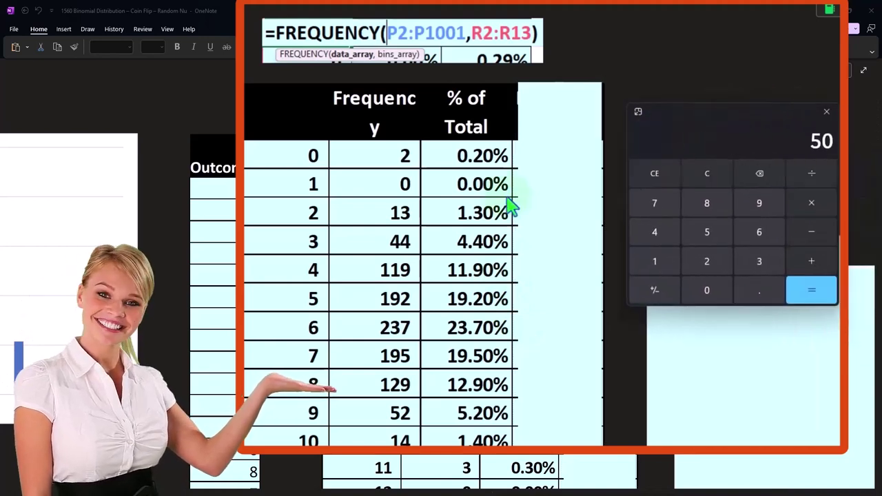
{"action": "scroll", "coordinate": [507, 205], "scroll_direction": "down", "scroll_amount": 2}
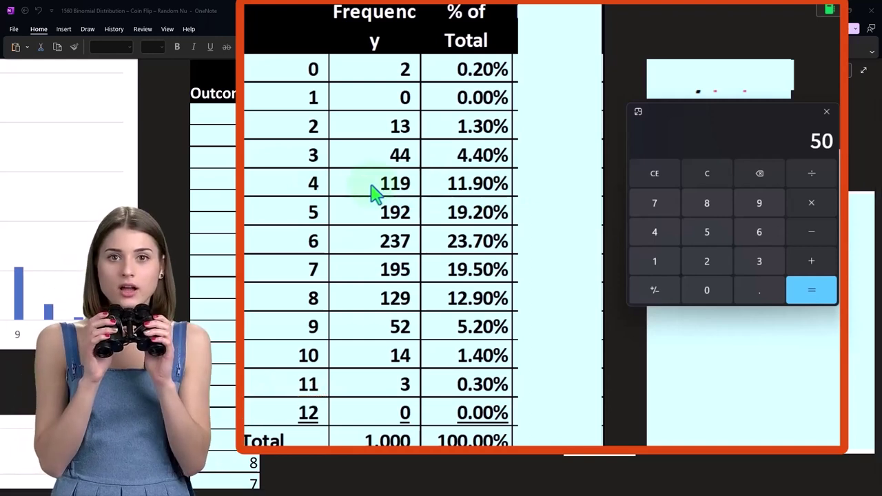
{"action": "left_click", "coordinate": [704, 176]}
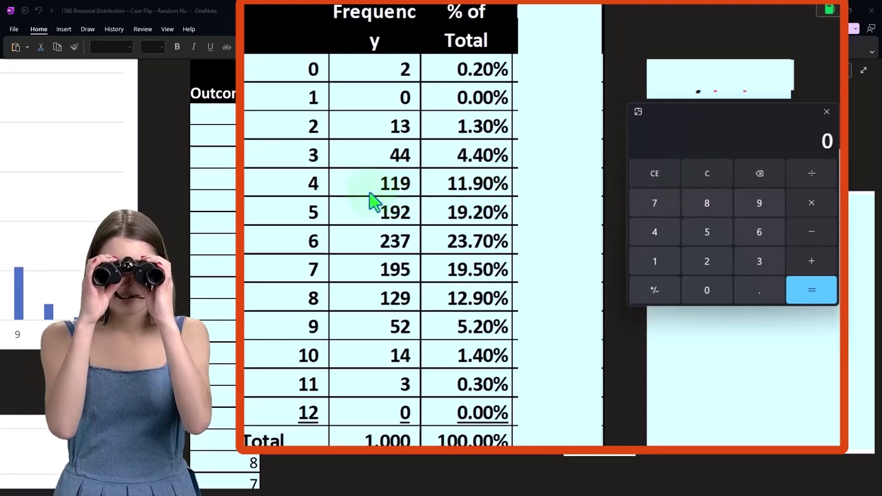
{"action": "type", "text": "119"}
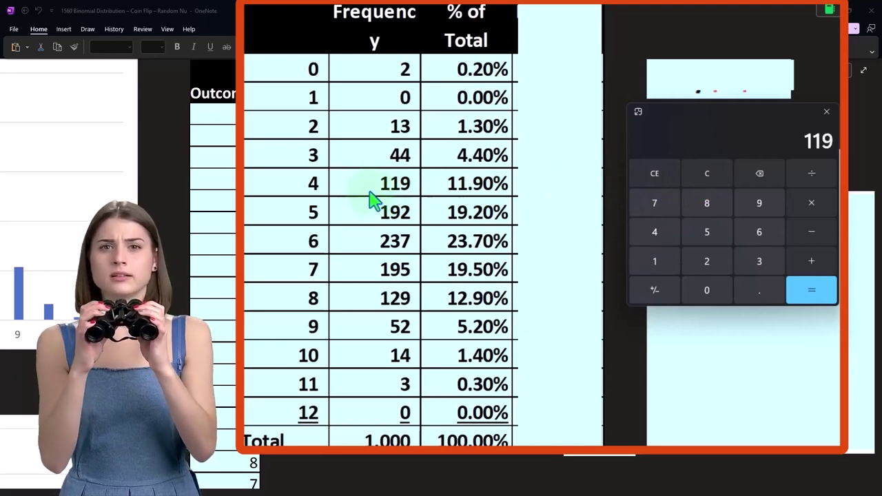
{"action": "type", "text": "/100"}
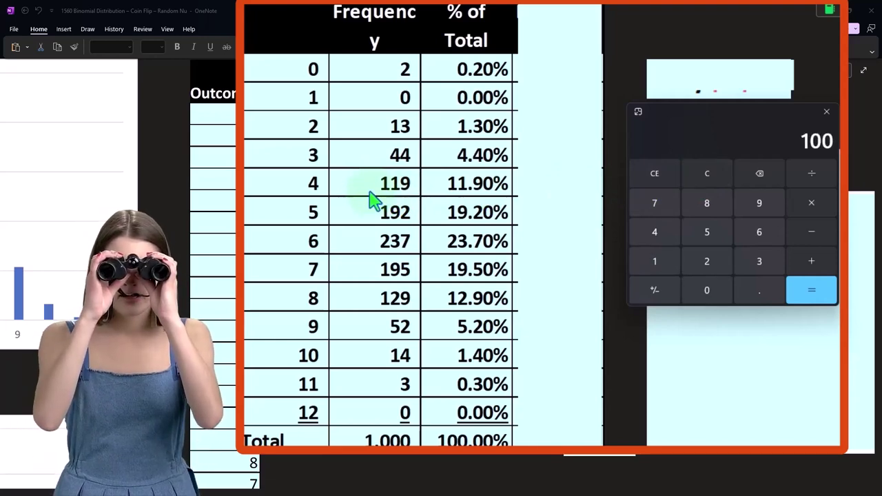
{"action": "key", "text": "Return"}
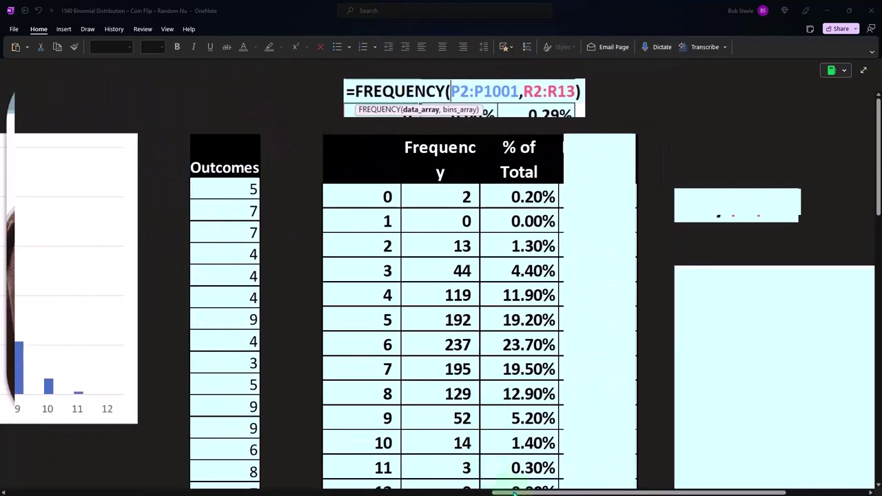
- Compute outcome 5's expected count from P(x) 0.1934 in Calculator, then return to the frequency table
{"action": "left_click_drag", "start_coordinate": [510, 492], "coordinate": [205, 492]}
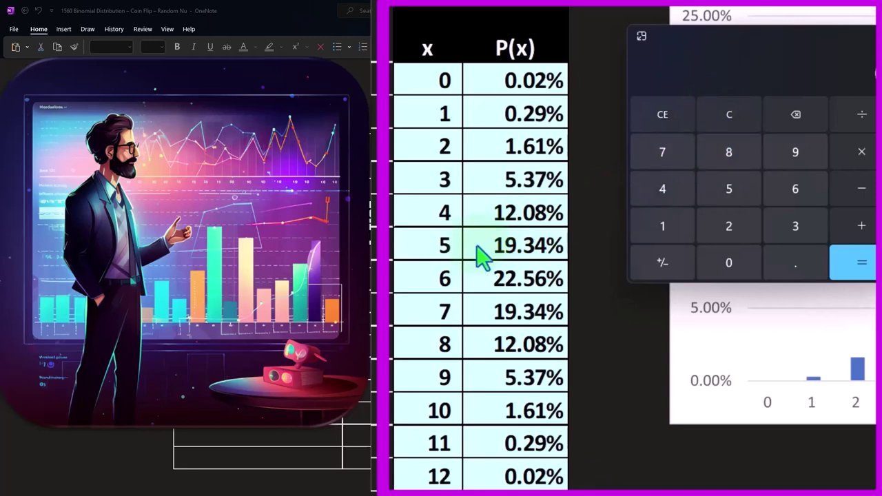
{"action": "type", "text": "000"}
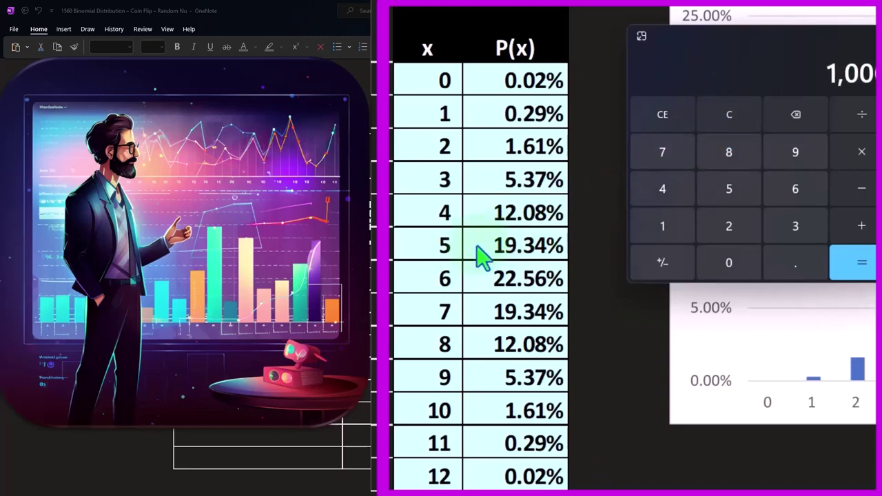
{"action": "key", "text": "Escape"}
{"action": "type", "text": "0."}
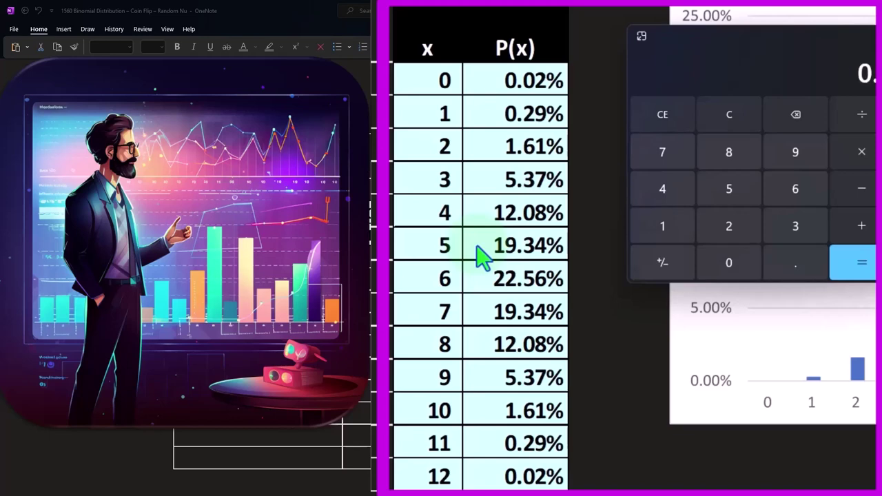
{"action": "type", "text": "1934"}
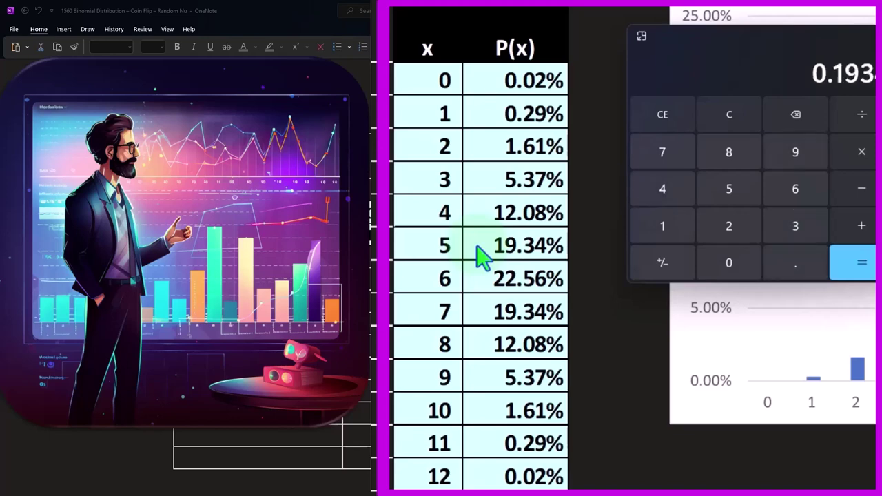
{"action": "key", "text": "Return"}
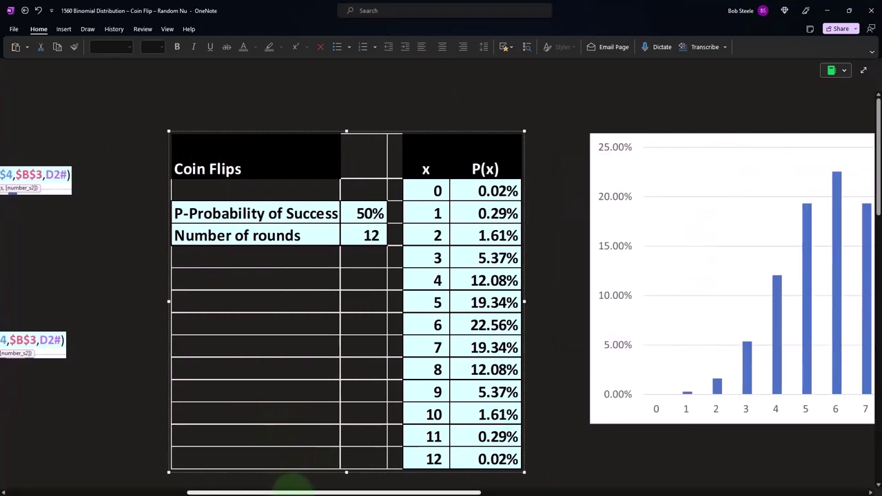
{"action": "left_click_drag", "start_coordinate": [285, 491], "coordinate": [565, 493]}
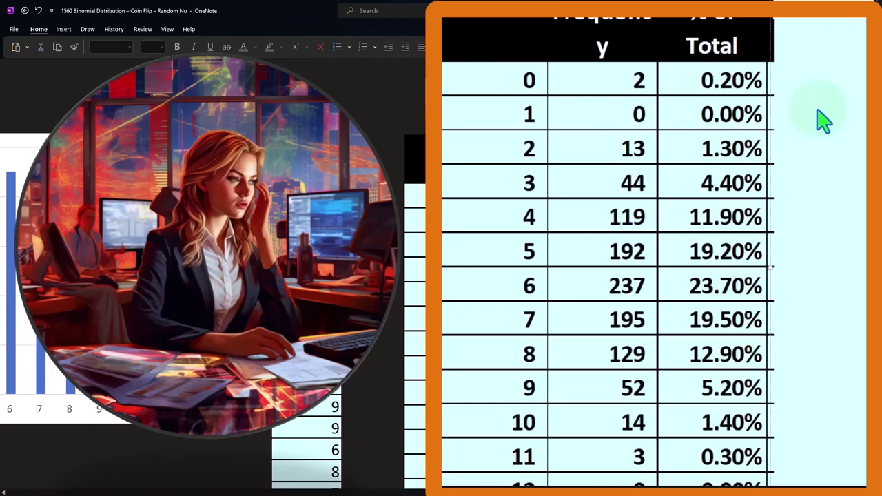
- Paste the Difference column beside % of Total, scroll across to check its values, and select the small box
{"action": "key", "text": "ctrl+v"}
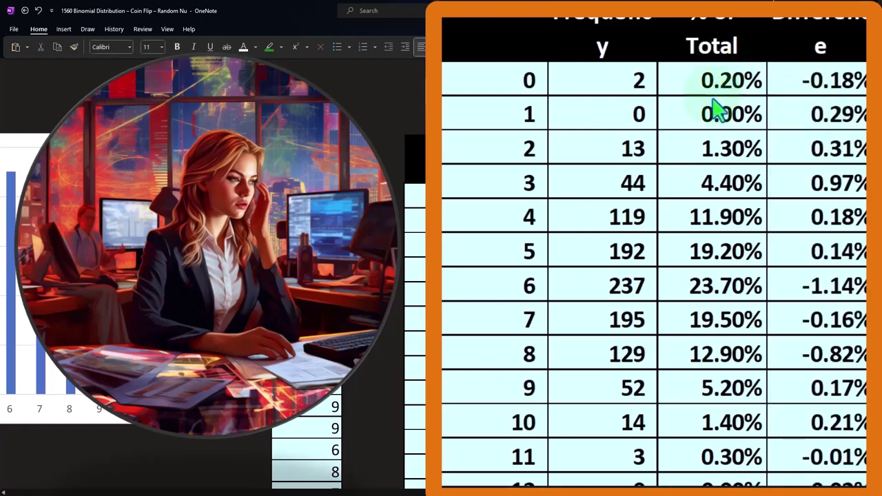
{"action": "scroll", "coordinate": [359, 379], "scroll_direction": "left", "scroll_amount": 10}
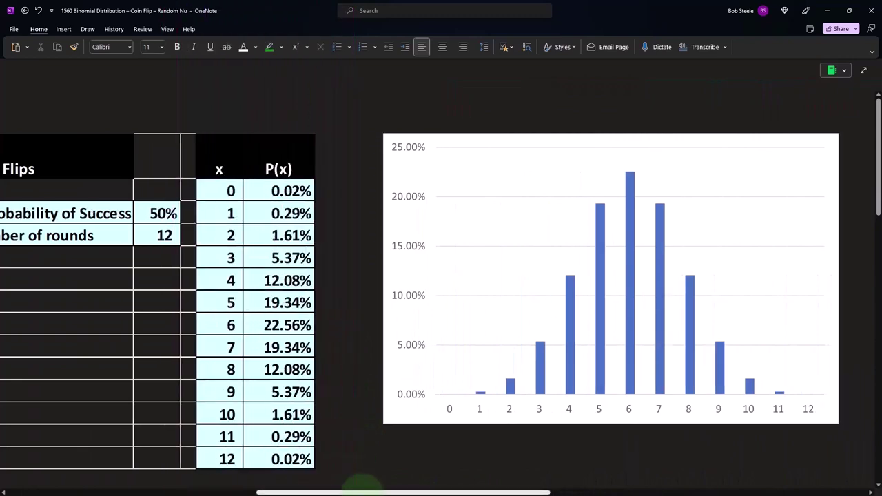
{"action": "left_click_drag", "start_coordinate": [366, 492], "coordinate": [602, 492]}
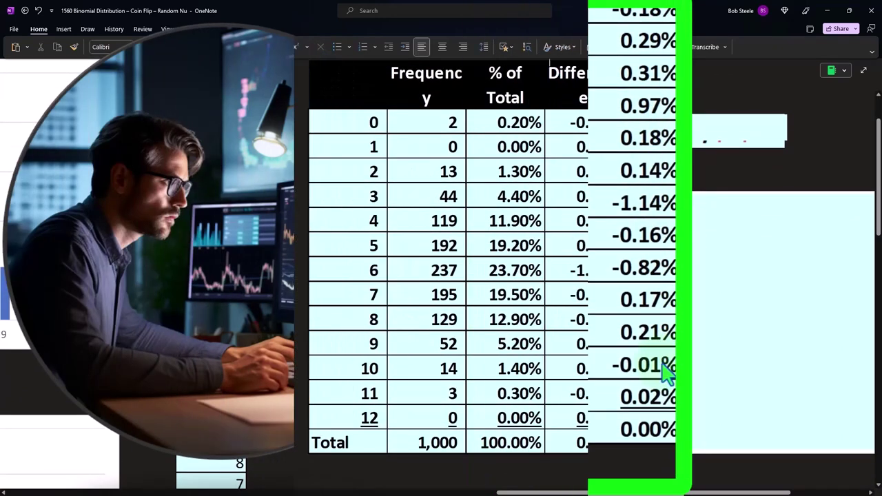
{"action": "left_click_drag", "start_coordinate": [609, 493], "coordinate": [668, 493]}
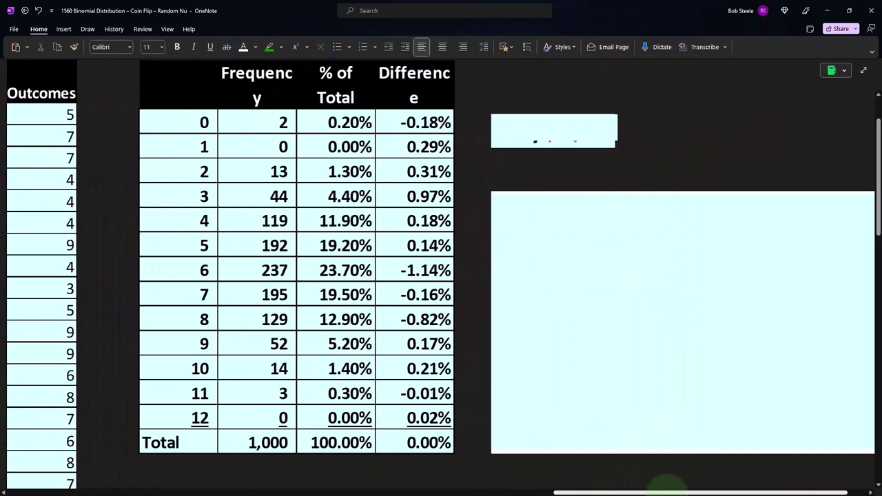
{"action": "left_click", "coordinate": [552, 138]}
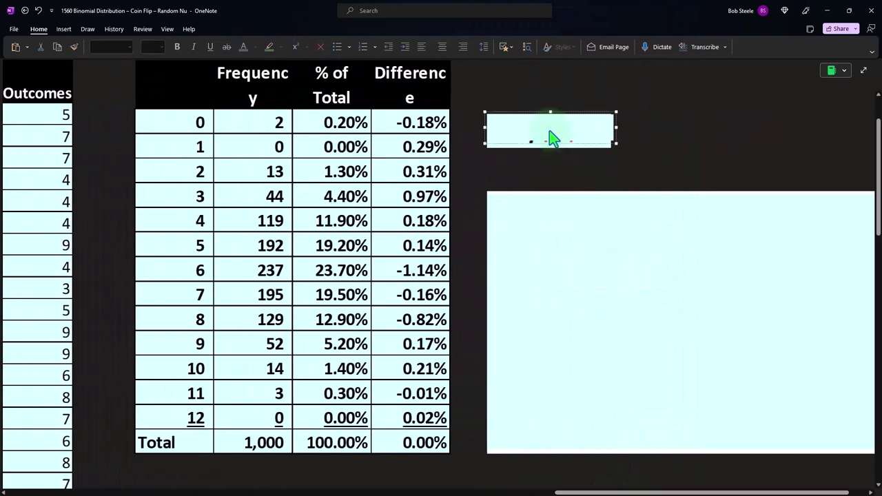
- Show the line chart overlaying simulated % of Total against P(x) below the =S2/$S$15 formula
{"action": "left_click", "coordinate": [608, 370]}
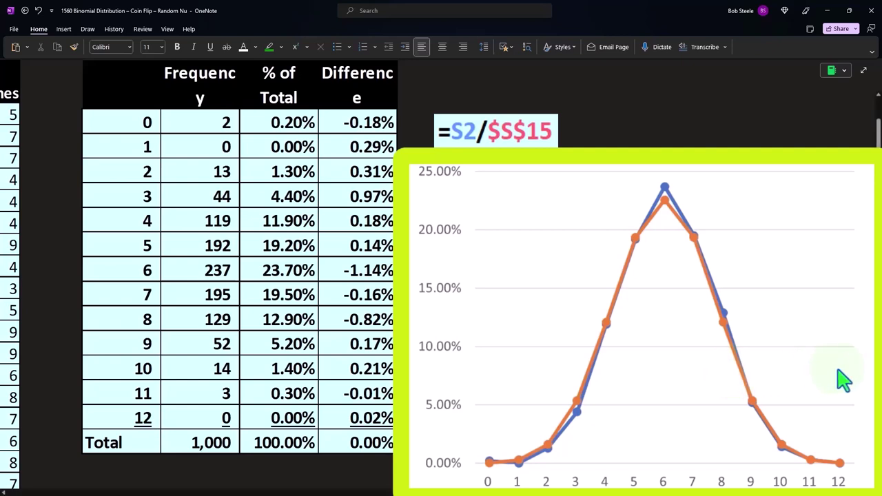
{"action": "scroll", "coordinate": [841, 380], "scroll_direction": "down", "scroll_amount": 3}
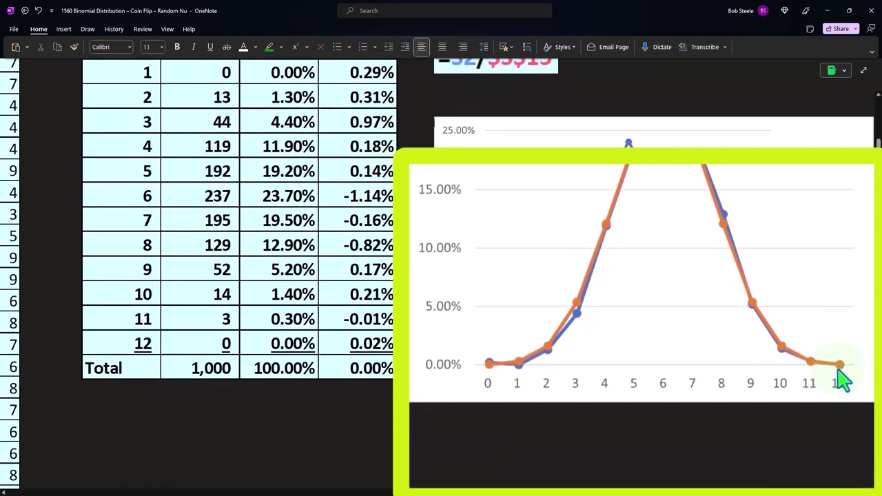
{"action": "scroll", "coordinate": [841, 380], "scroll_direction": "up", "scroll_amount": 3}
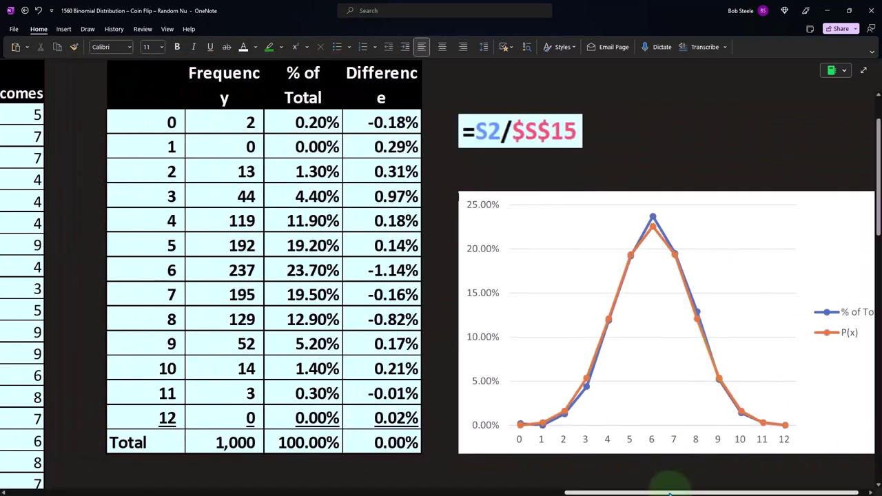
{"action": "left_click_drag", "start_coordinate": [669, 493], "coordinate": [585, 491]}
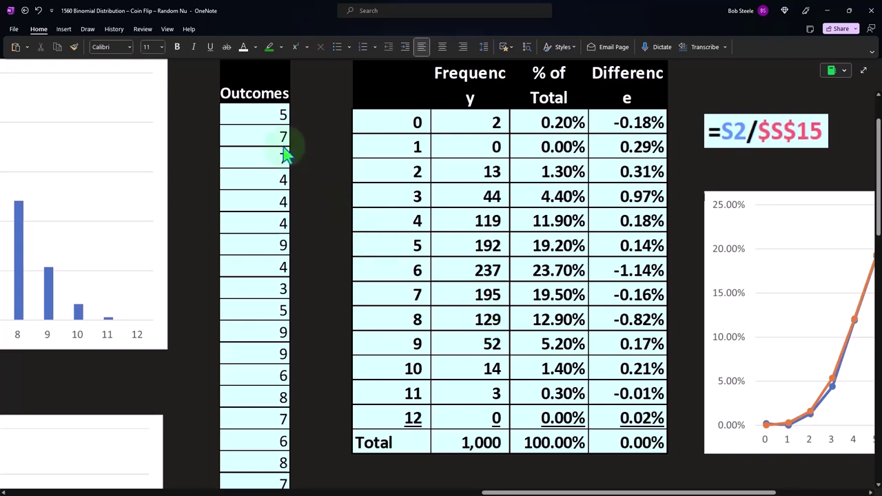
{"action": "left_click_drag", "start_coordinate": [659, 492], "coordinate": [712, 492]}
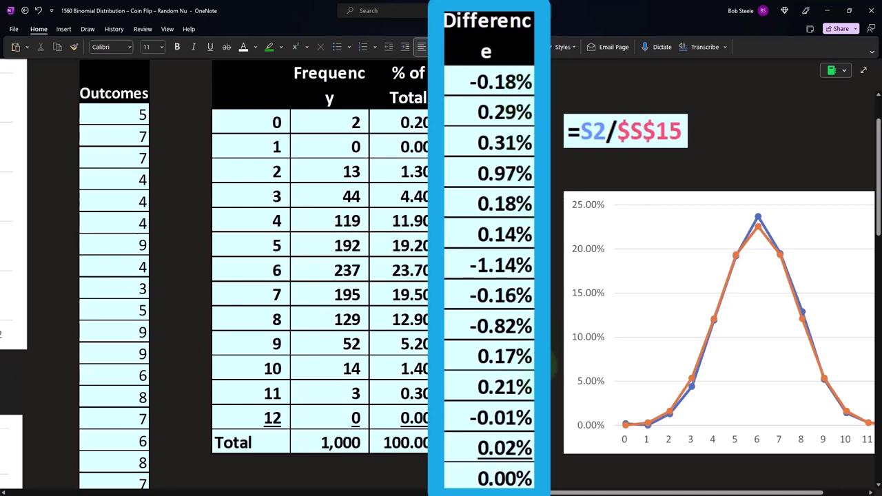
{"action": "left_click_drag", "start_coordinate": [586, 492], "coordinate": [632, 492]}
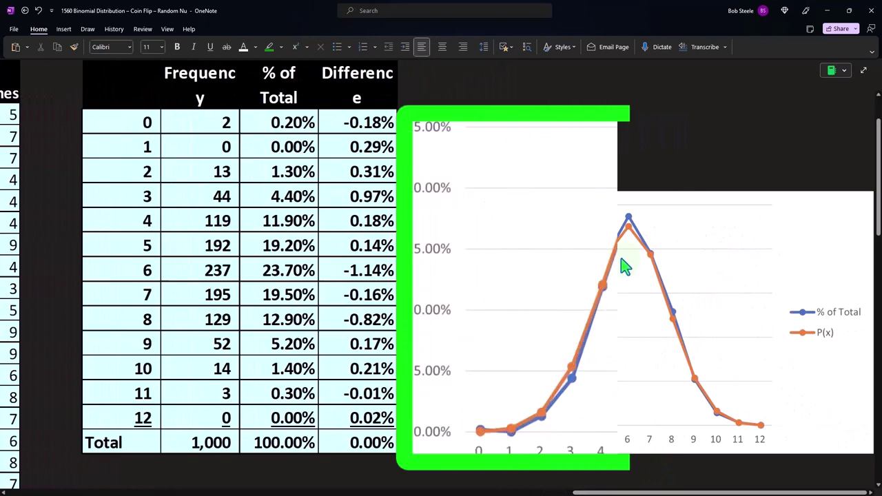